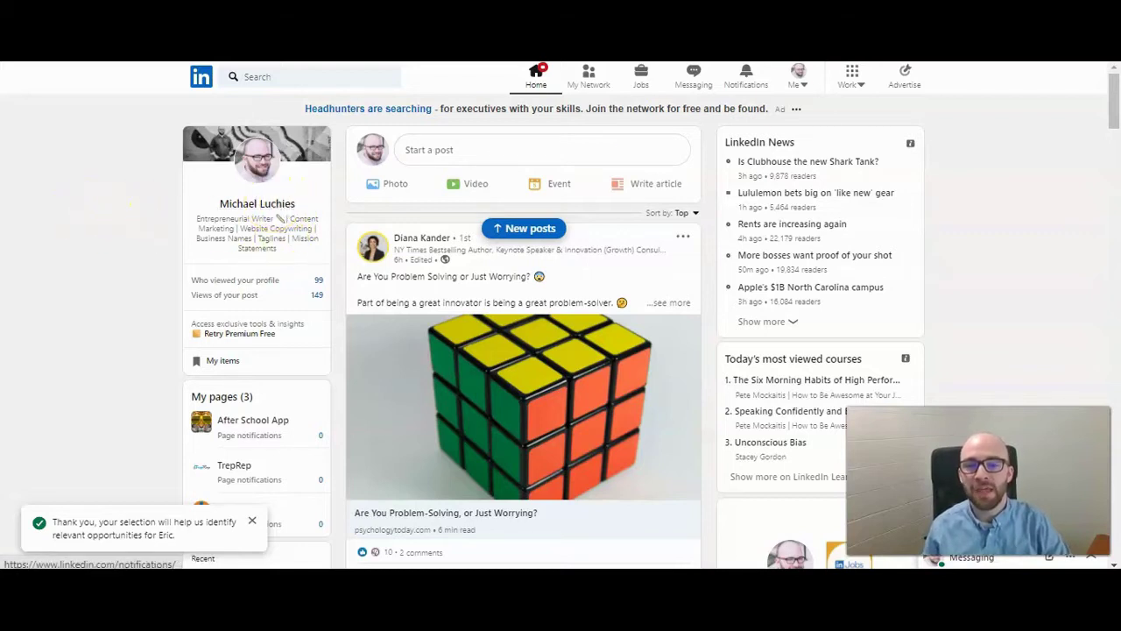
Go to your own profile through the Me menu's View Profile option.
click(804, 81)
click(740, 191)
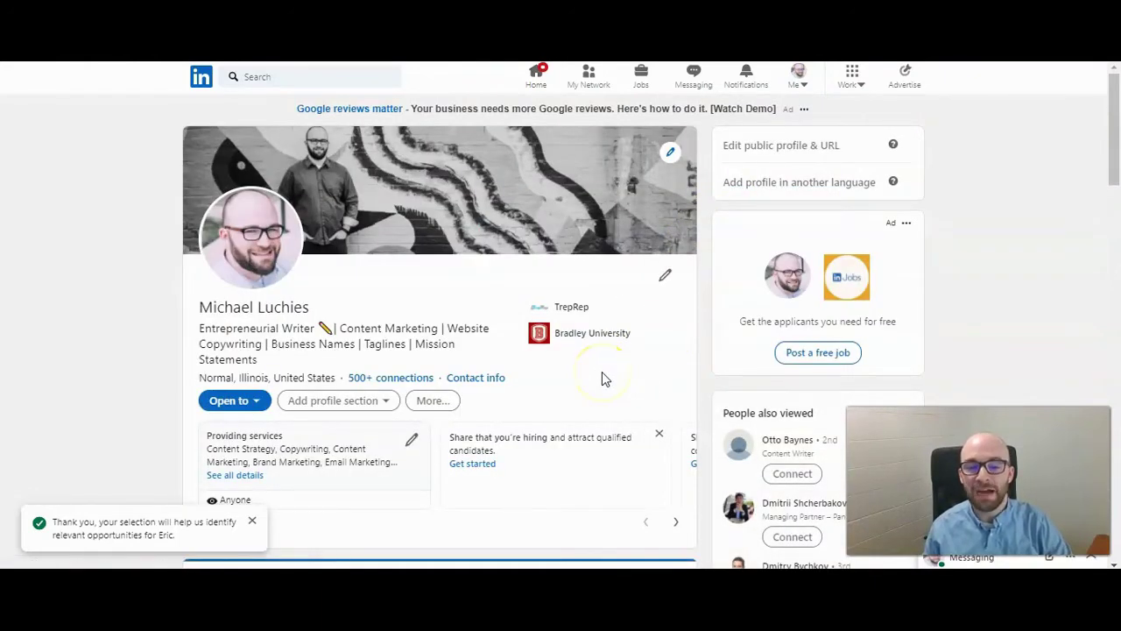
Scroll down to Experience and start a new Work experience entry from Add profile section.
scroll(601, 378, down, 10)
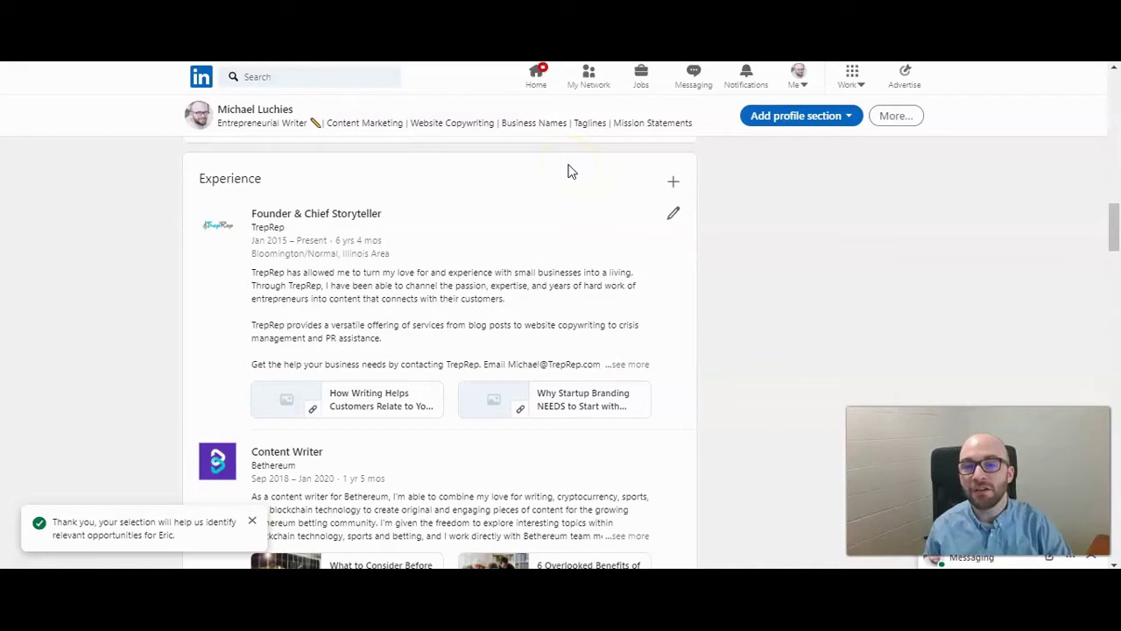
click(785, 120)
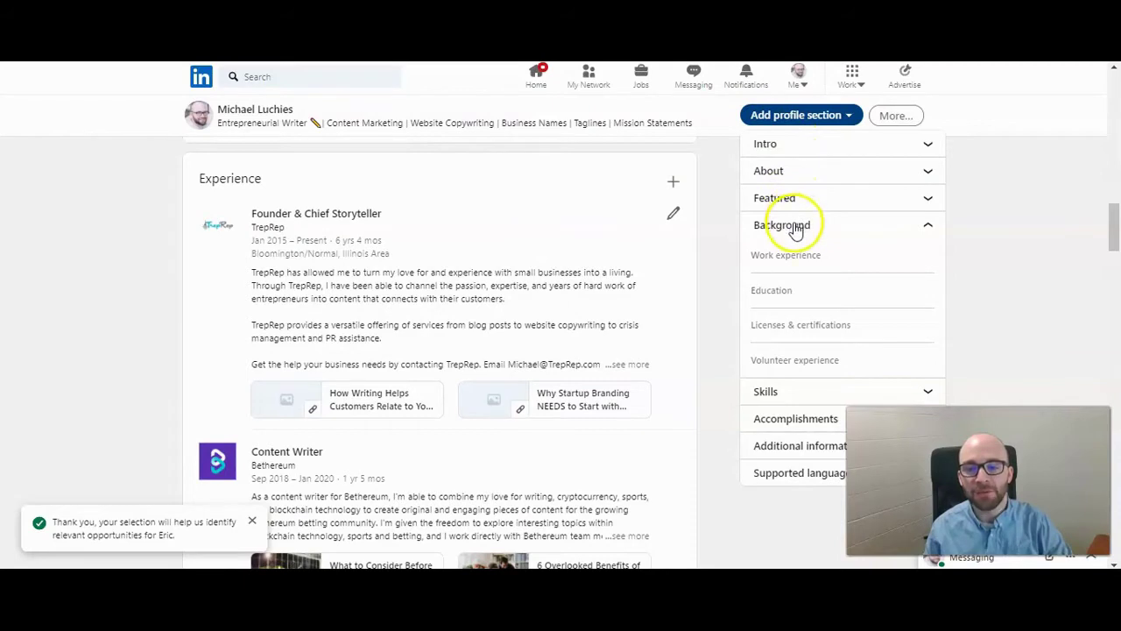
click(782, 264)
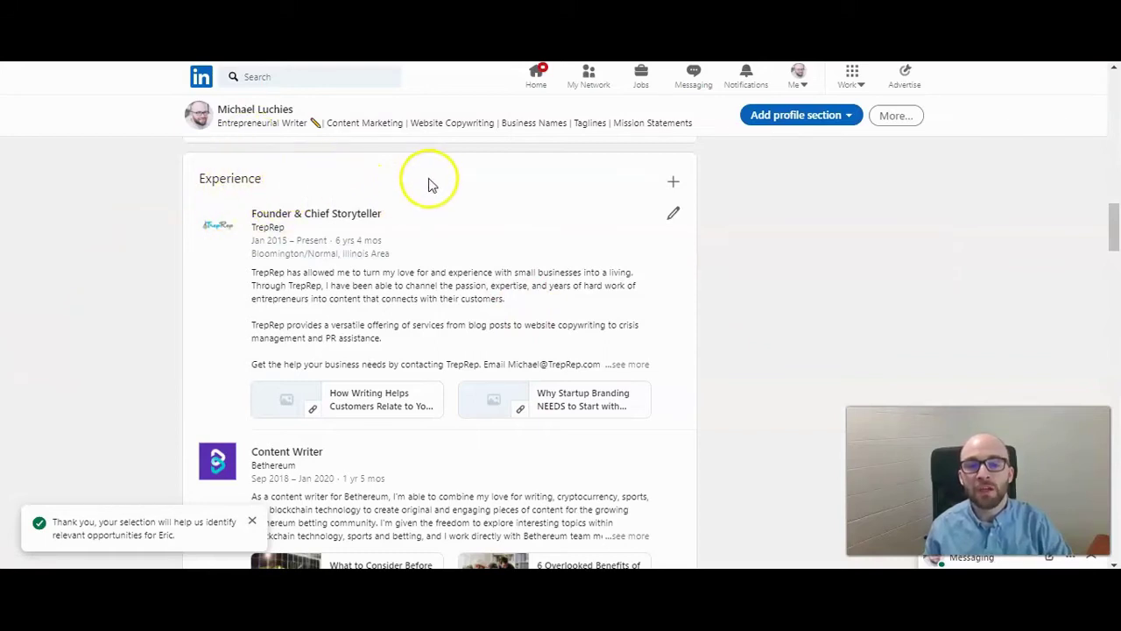
Scroll back to the TrepRep Founder & Chief Storyteller entry and its two linked articles.
scroll(623, 248, down, 2)
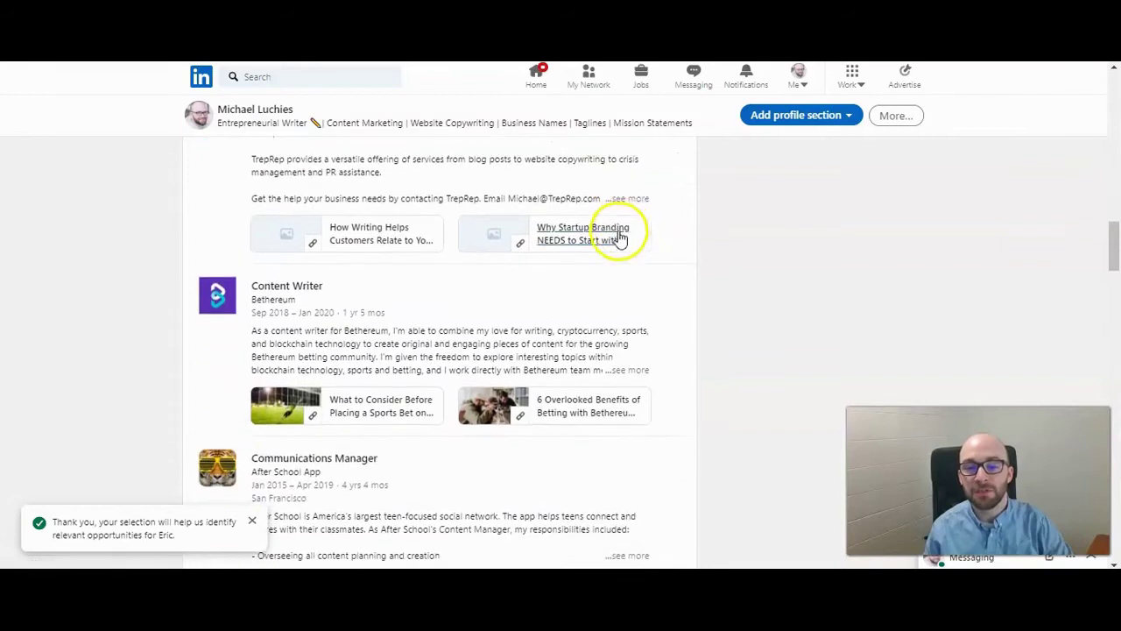
scroll(619, 238, down, 1)
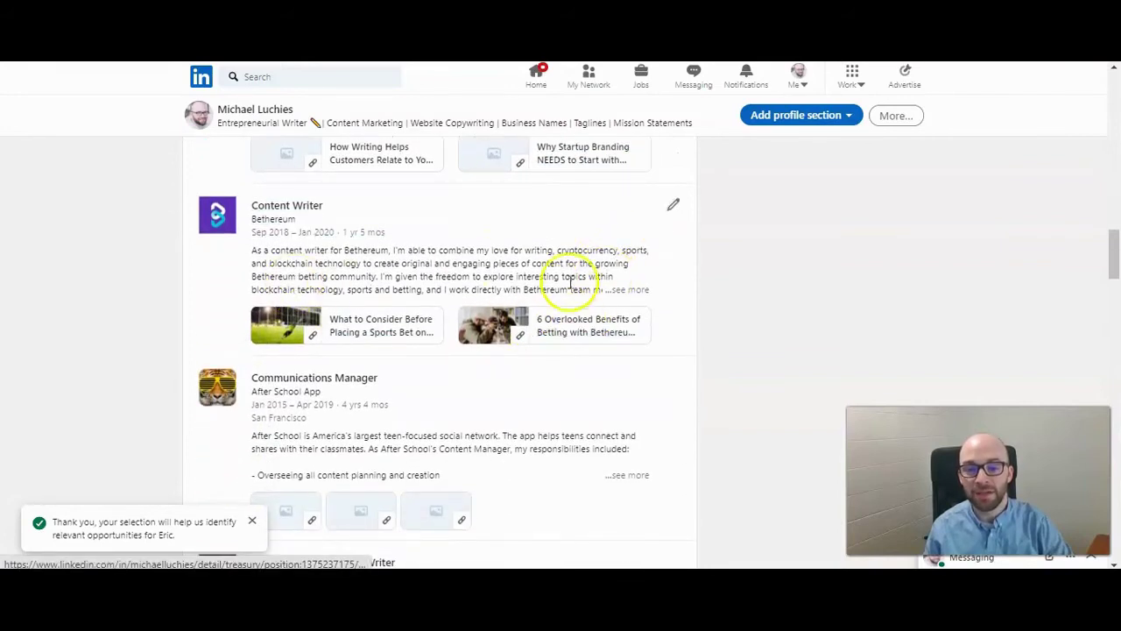
scroll(625, 300, up, 2)
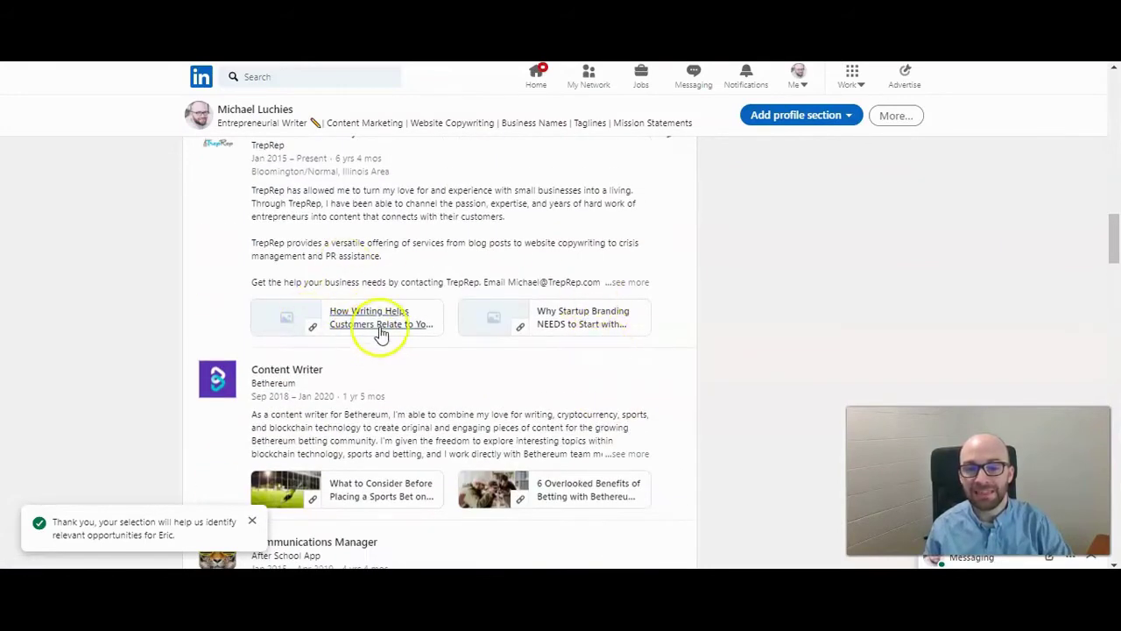
scroll(580, 325, down, 2)
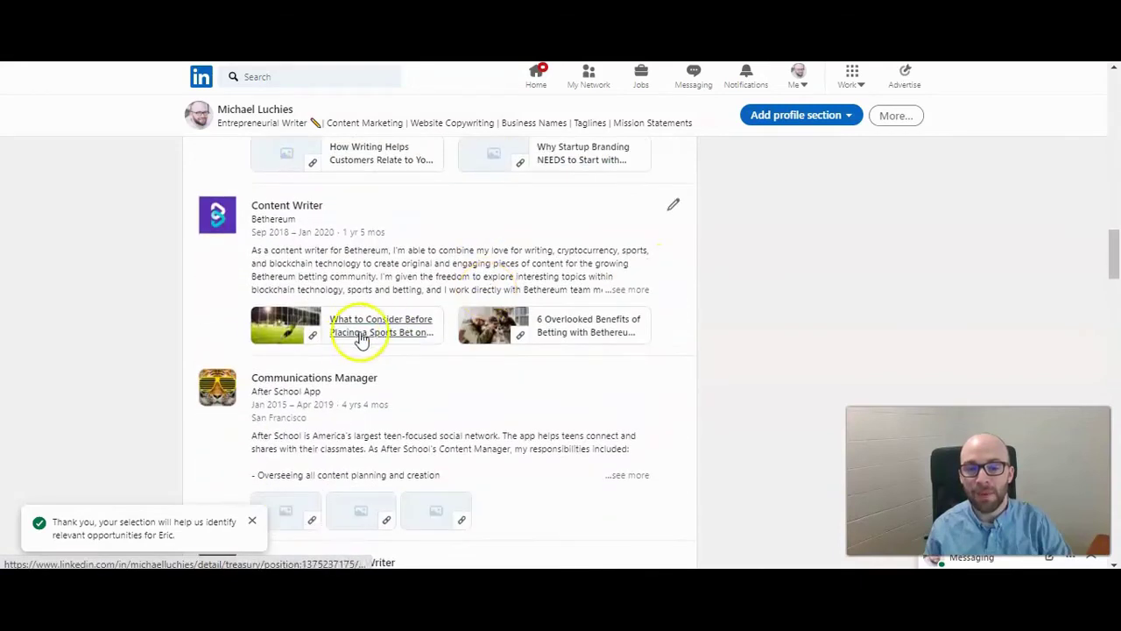
scroll(358, 325, down, 2)
scroll(554, 367, up, 1)
scroll(555, 368, up, 4)
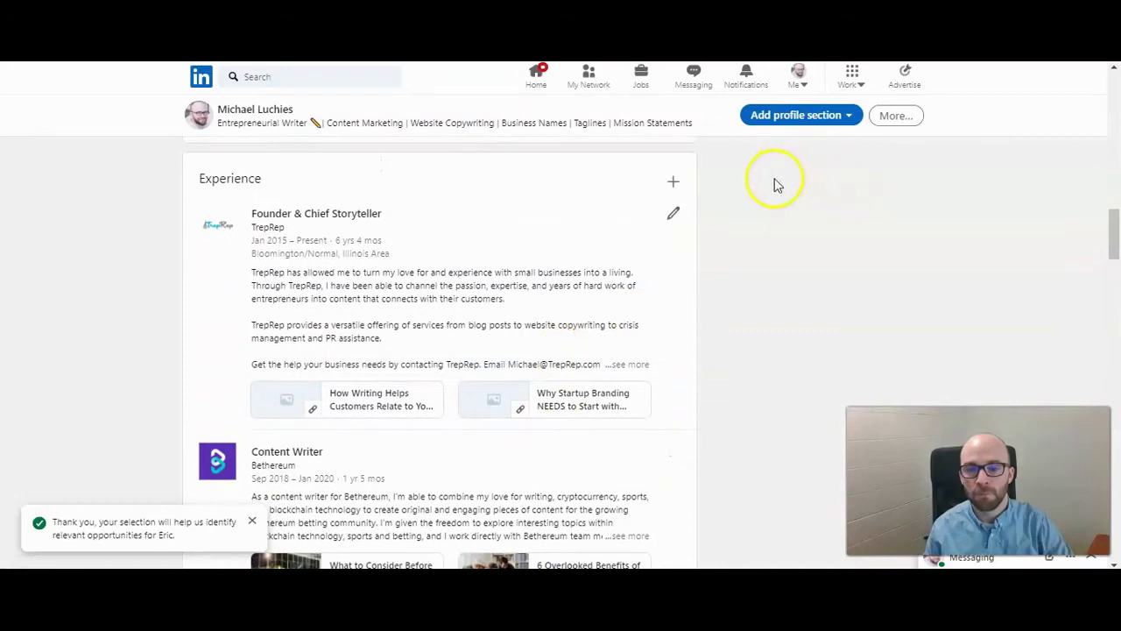
Edit the TrepRep founder role and scroll its form down to the Media section.
click(675, 215)
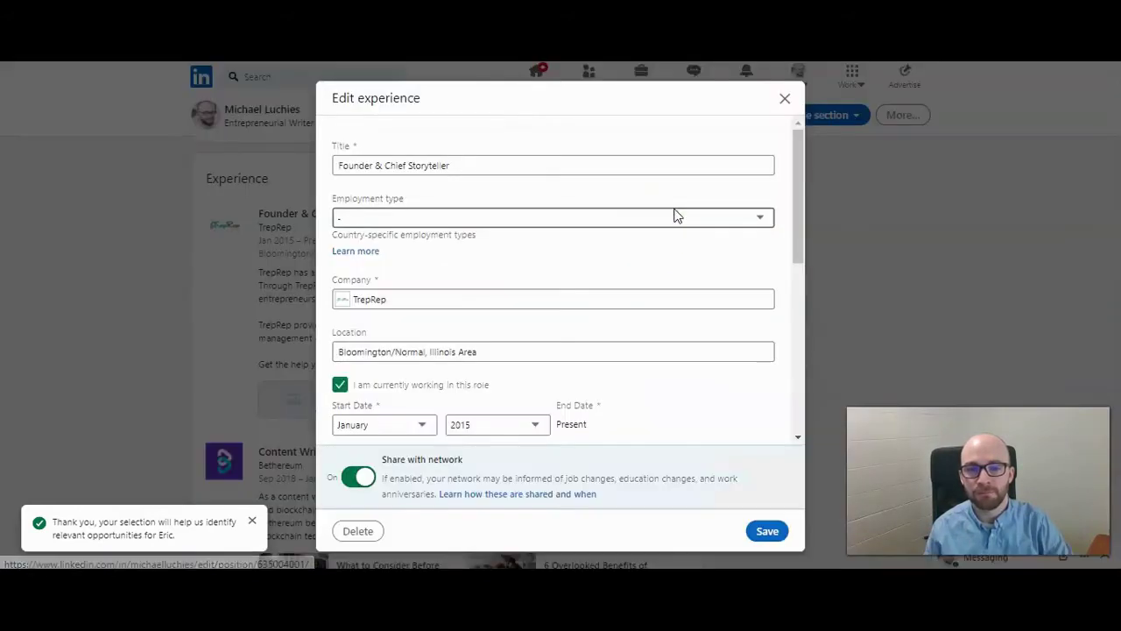
click(655, 175)
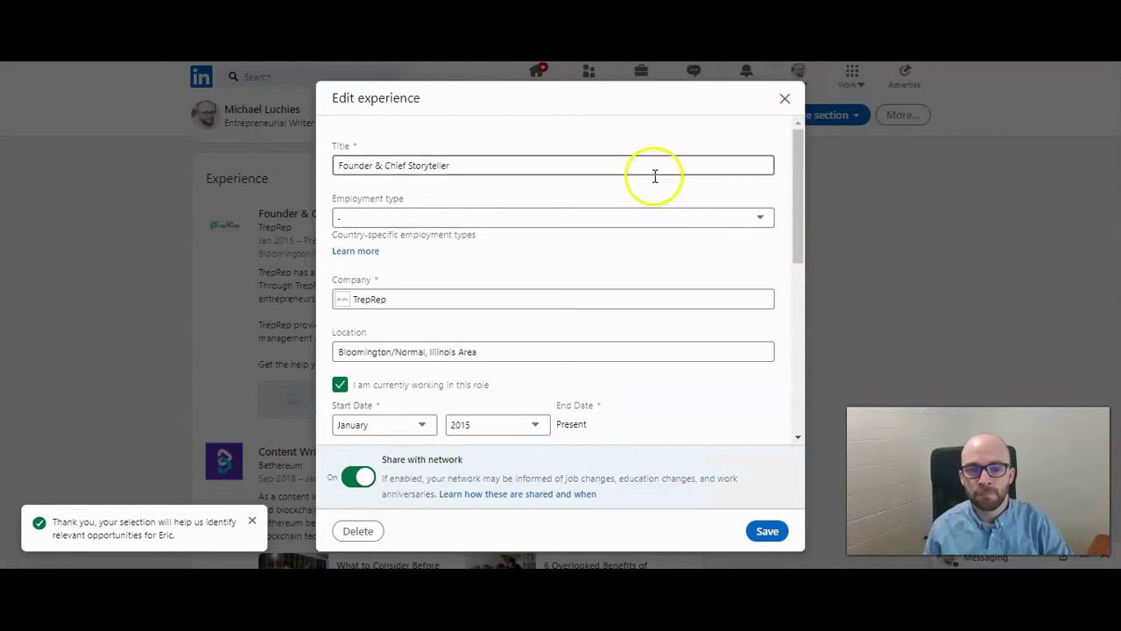
scroll(649, 183, down, 2)
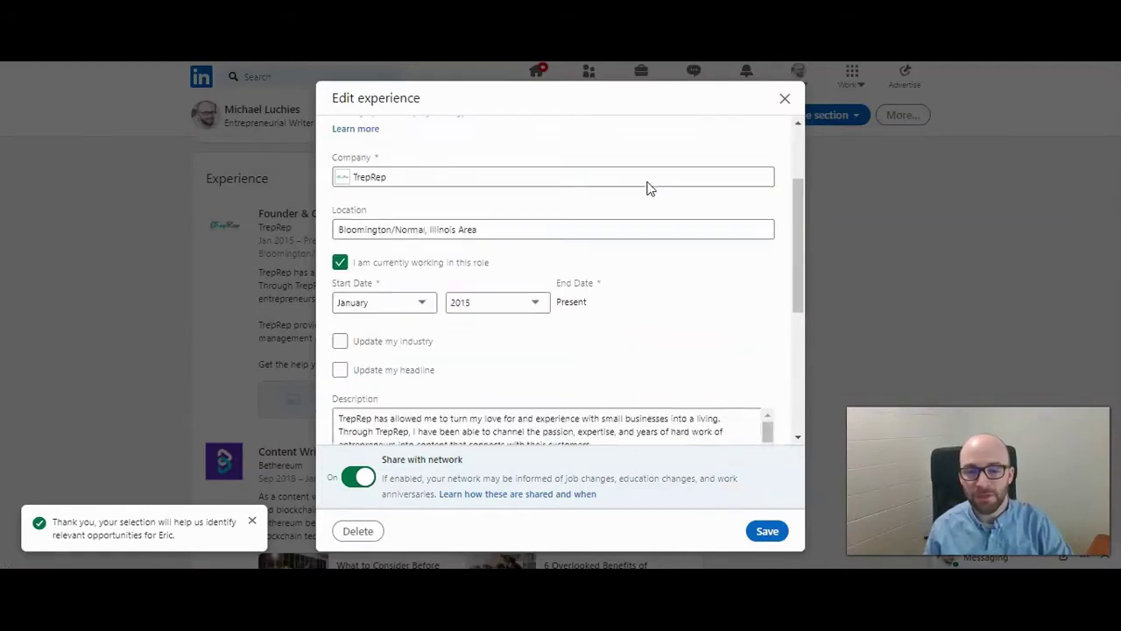
scroll(648, 181, down, 3)
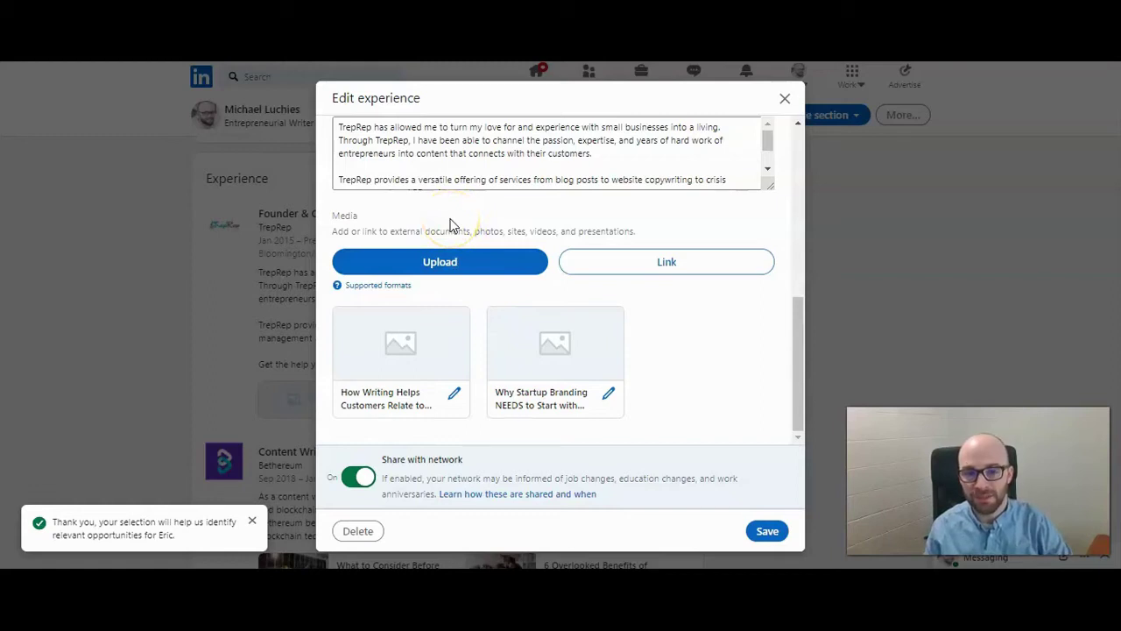
Try the Media section's Upload and Link options beside the two existing articles.
click(449, 268)
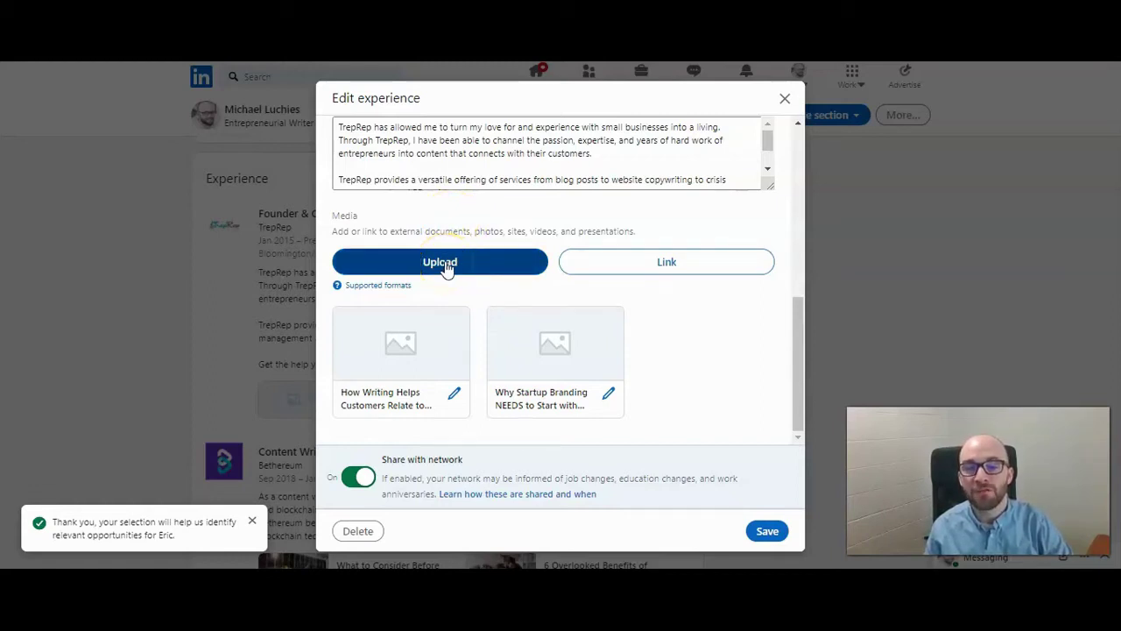
click(442, 271)
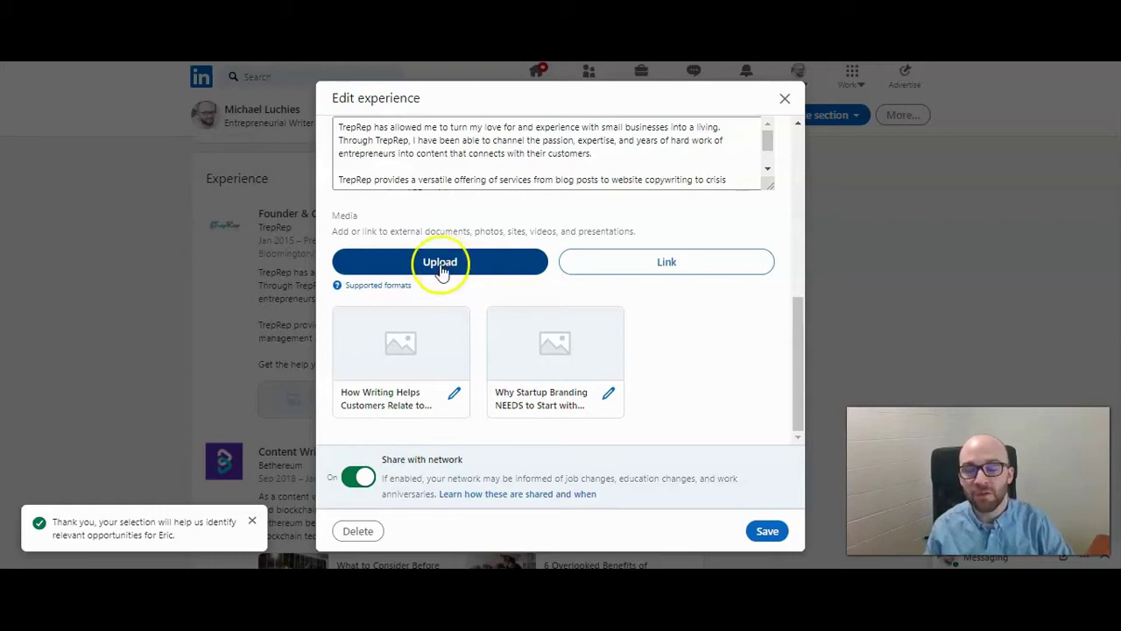
click(444, 270)
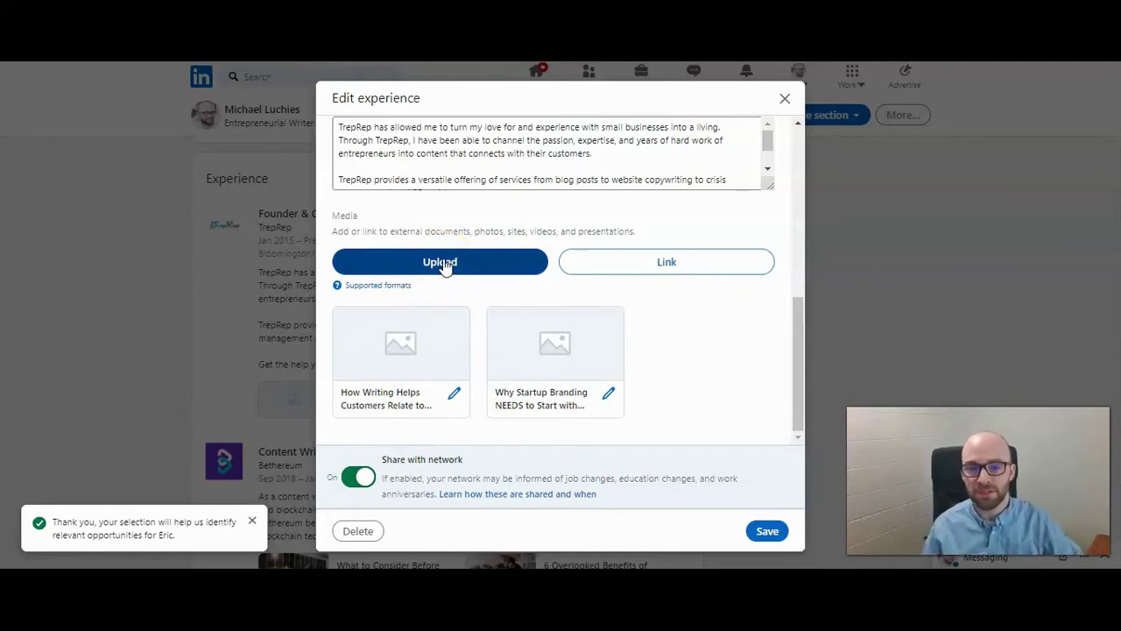
click(667, 265)
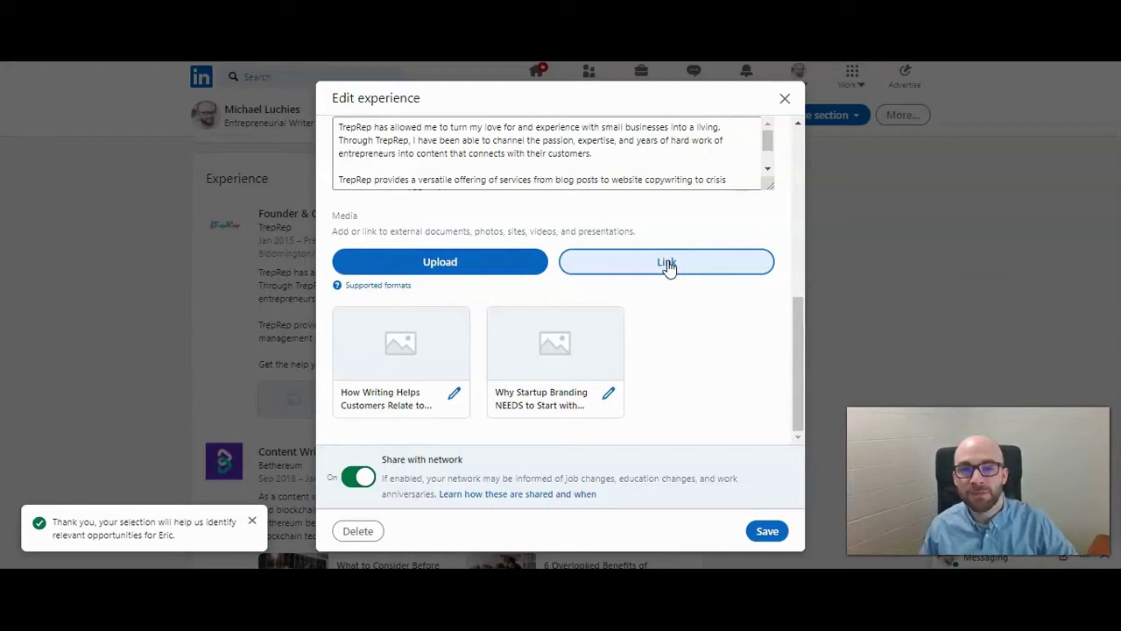
click(615, 222)
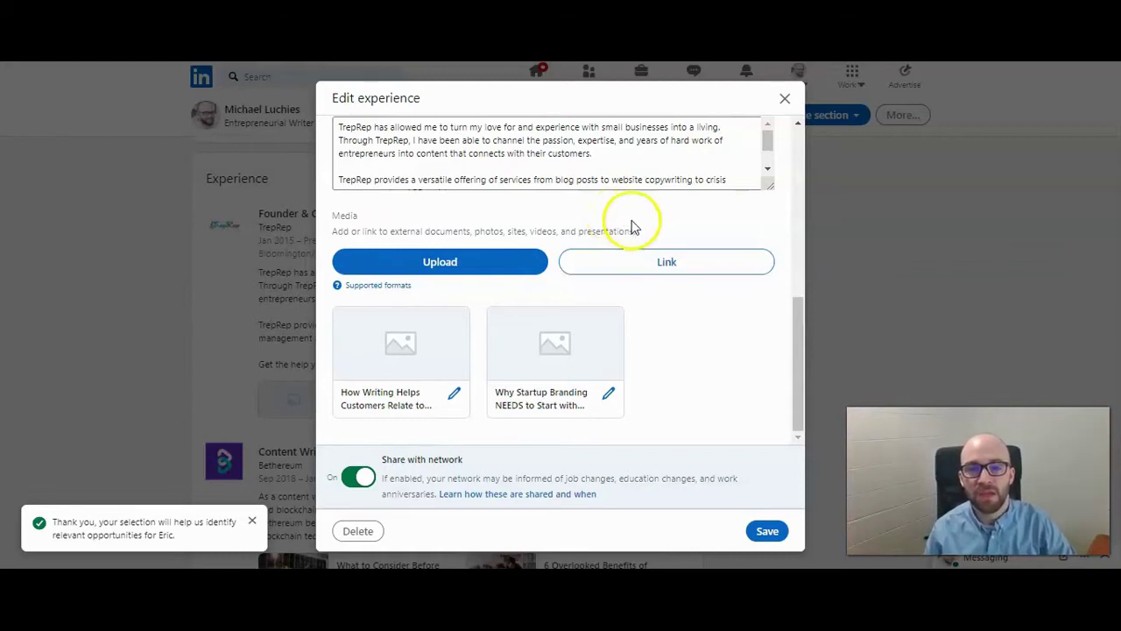
Paste the blog article's URL into the Link field and add it as media.
click(655, 265)
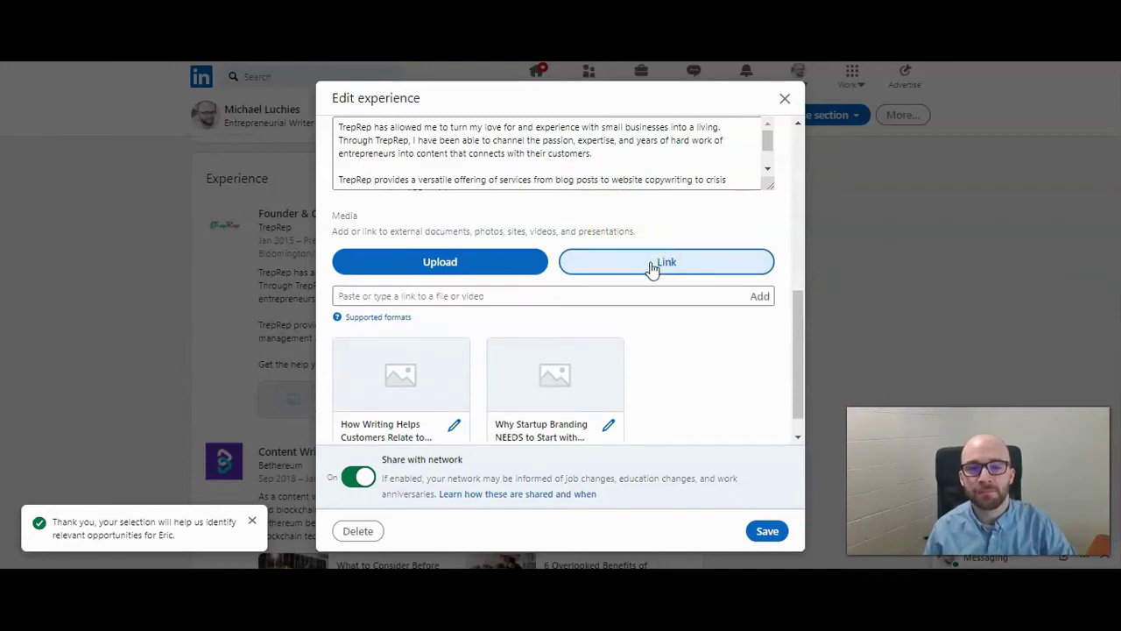
click(549, 303)
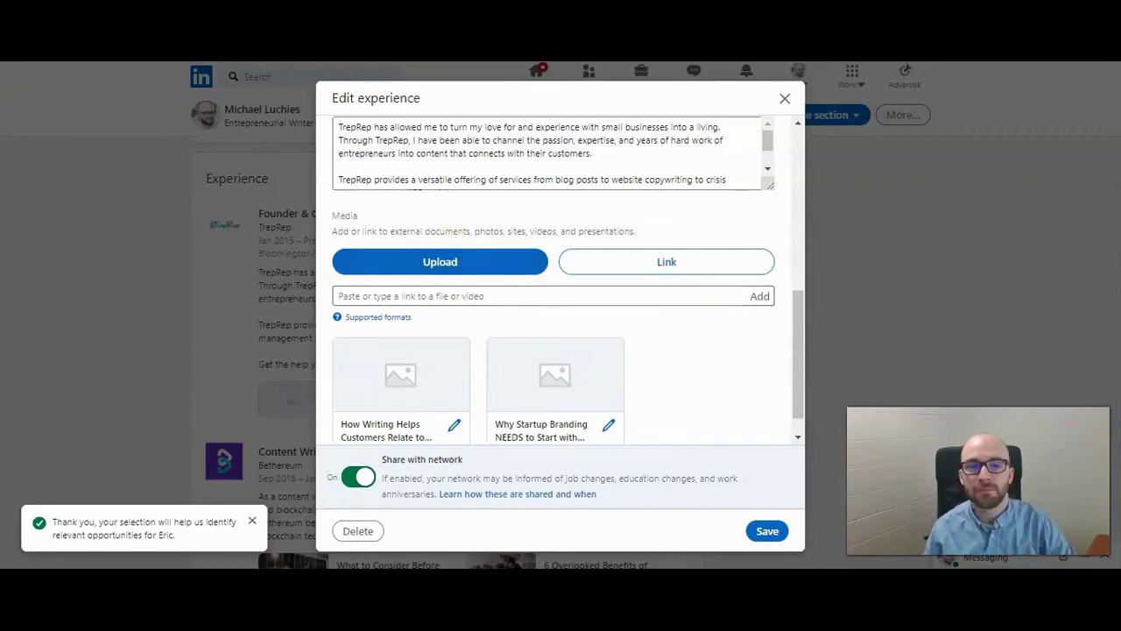
click(407, 304)
text(https://www.michaelluchies.com/blog/why-your-audience-matters-when-hiring-a-content-writer-for-your-business)
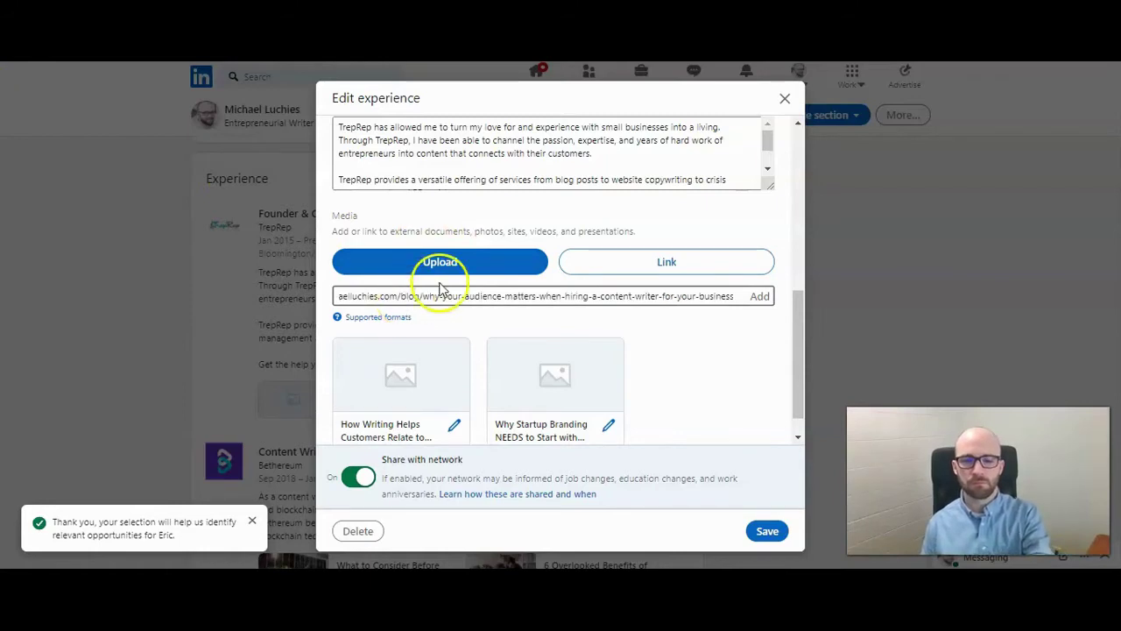
click(754, 301)
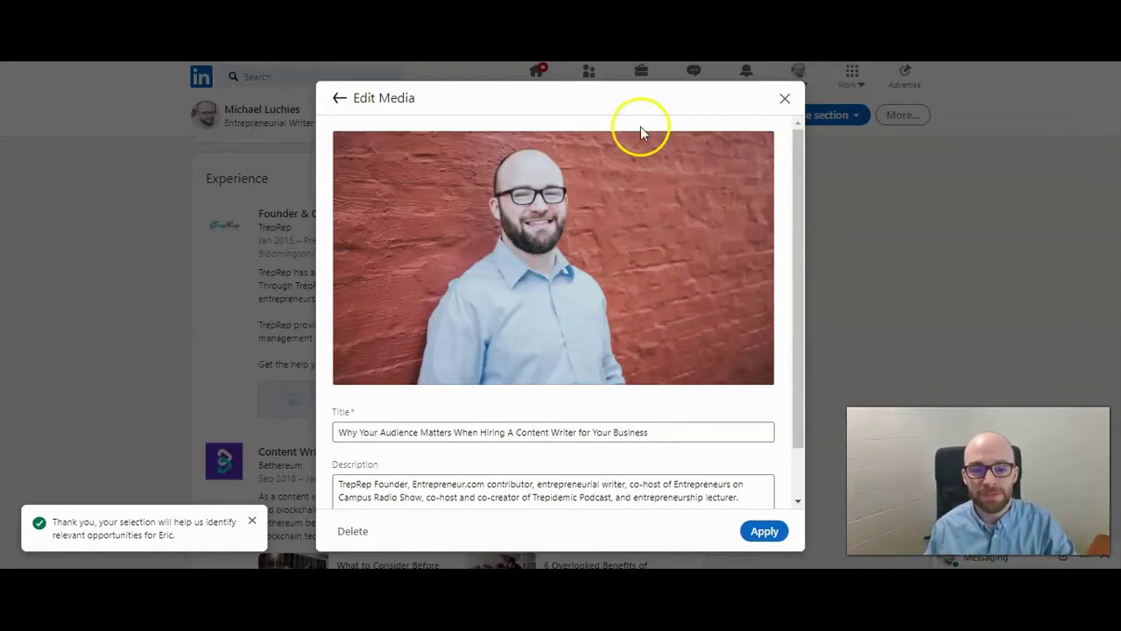
Replace the article's description with a pasted new paragraph and apply it as media.
scroll(621, 300, down, 1)
scroll(630, 299, up, 1)
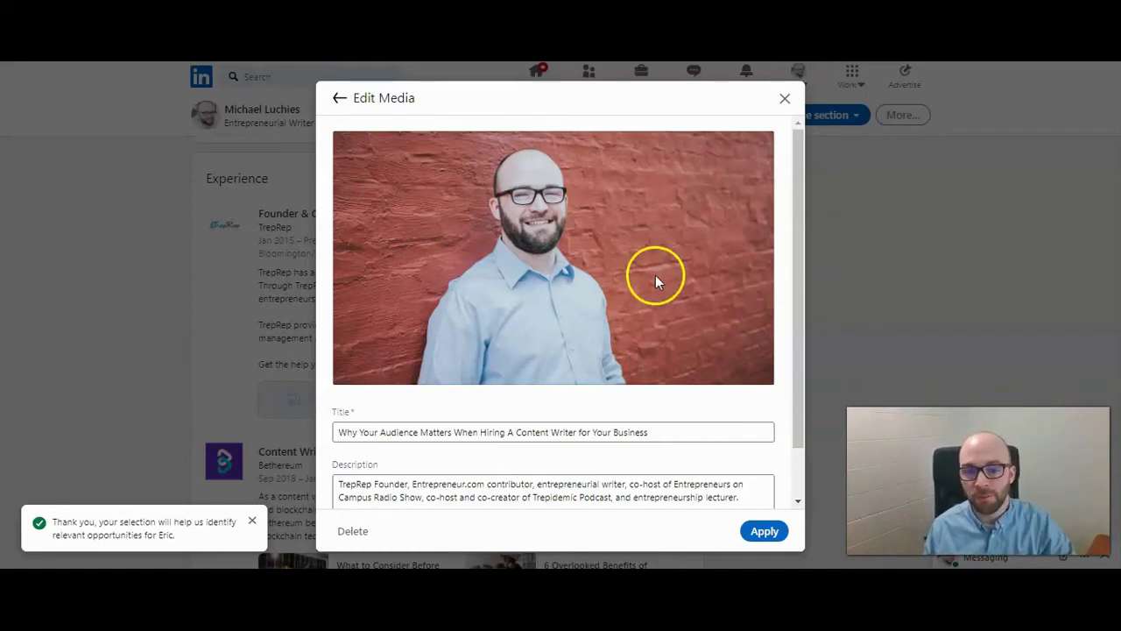
scroll(540, 320, down, 1)
click(501, 372)
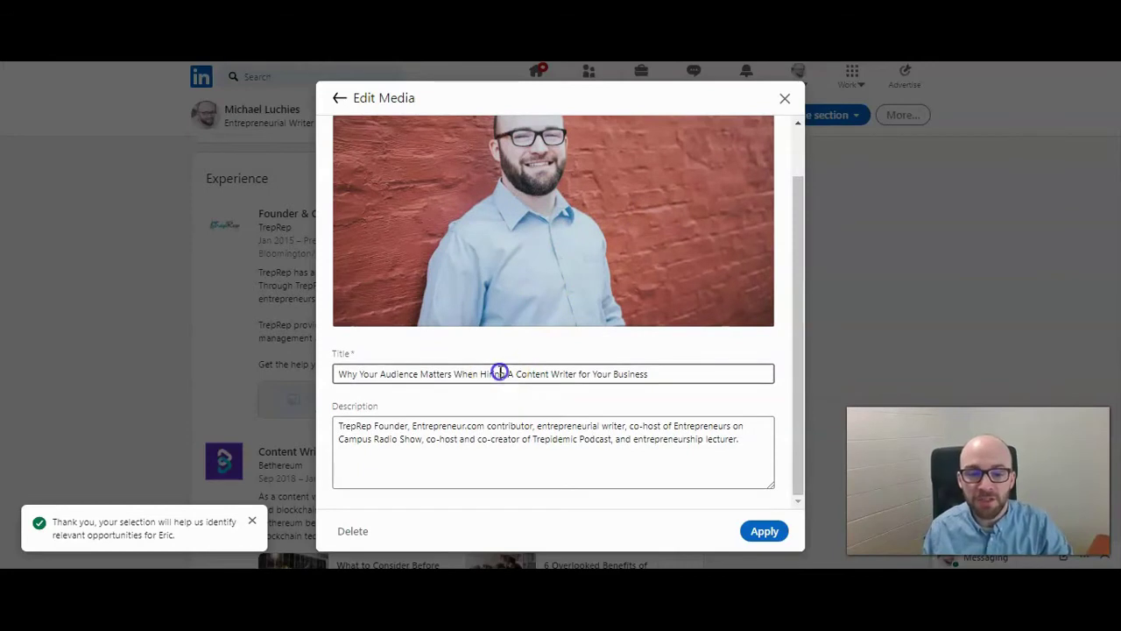
click(539, 462)
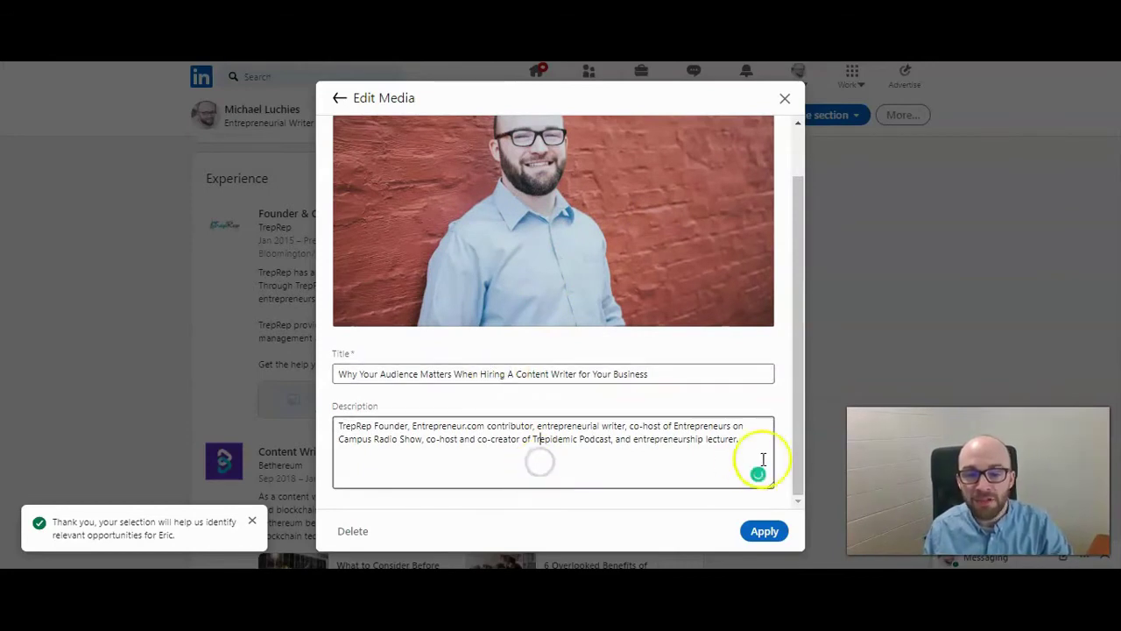
click(751, 436)
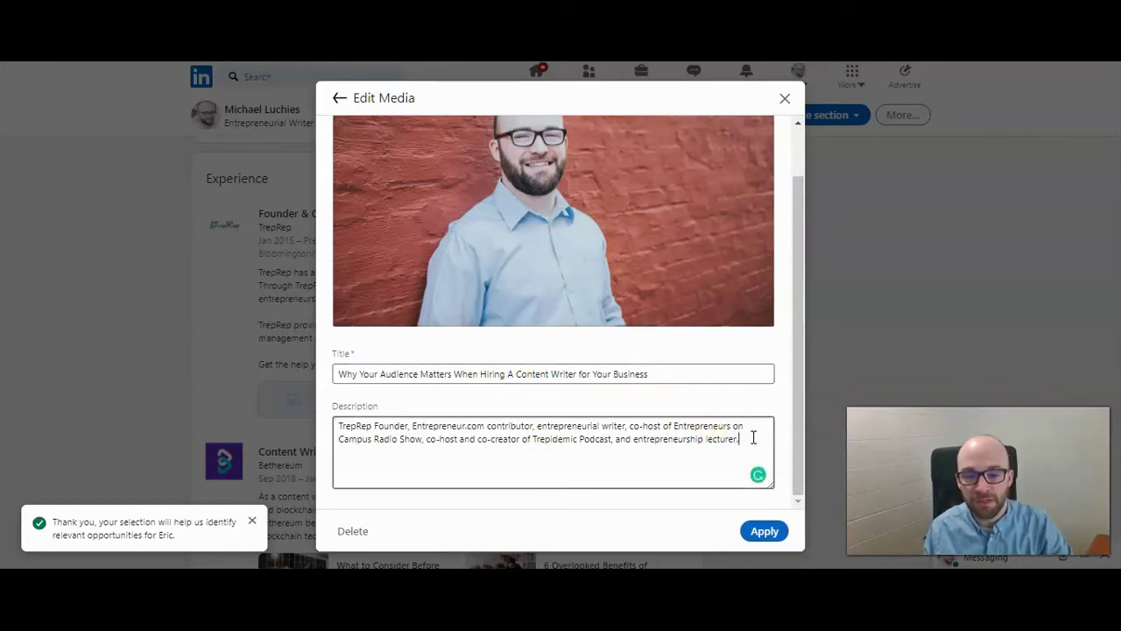
drag(752, 436, 597, 413)
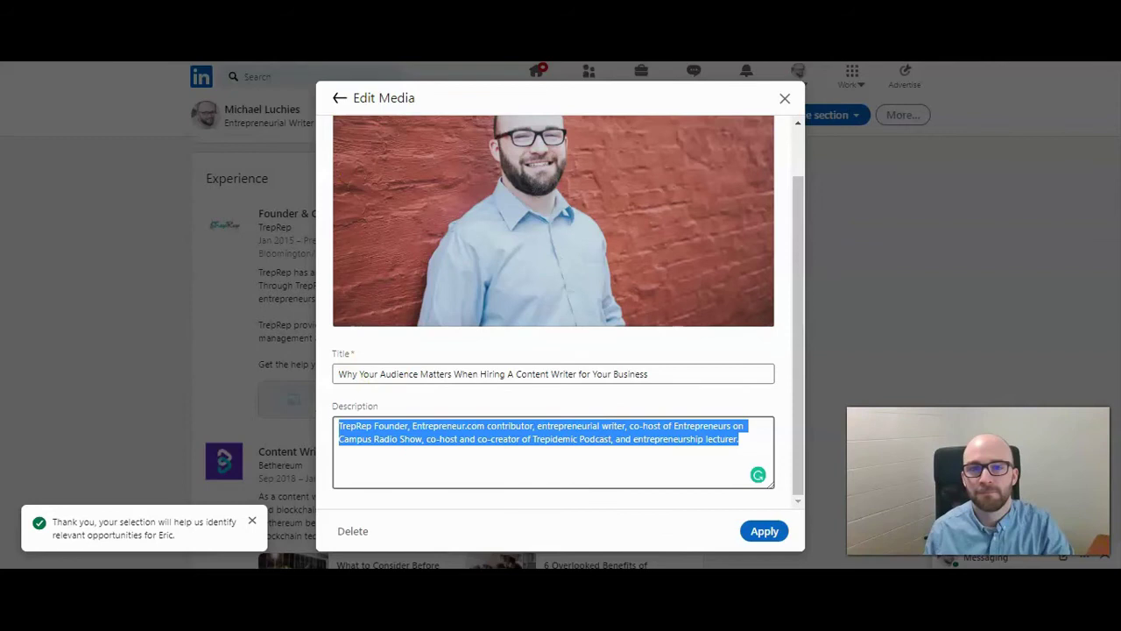
text(Your audience matters, and your content writer needs to have a firm grasp on who that audience is, what they want, and what they need. Let's dive into why your audience matters when hiring a content writer for your small business.)
click(763, 536)
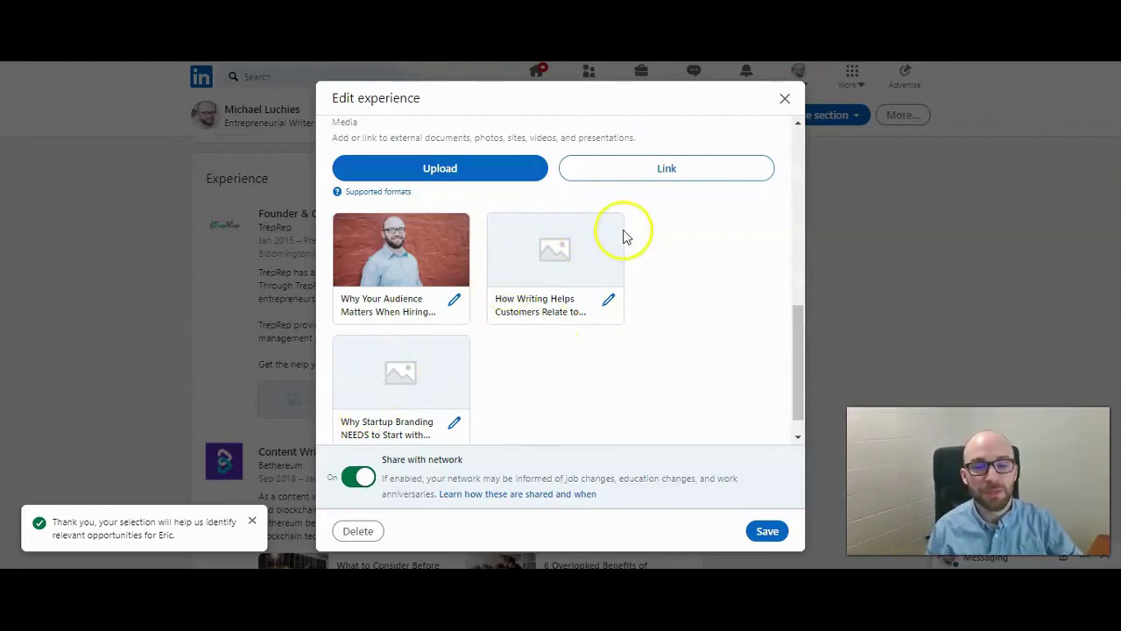
Delete the 'How Writing Helps...' and 'Why Startup Branding...' media items.
click(609, 302)
scroll(605, 311, down, 1)
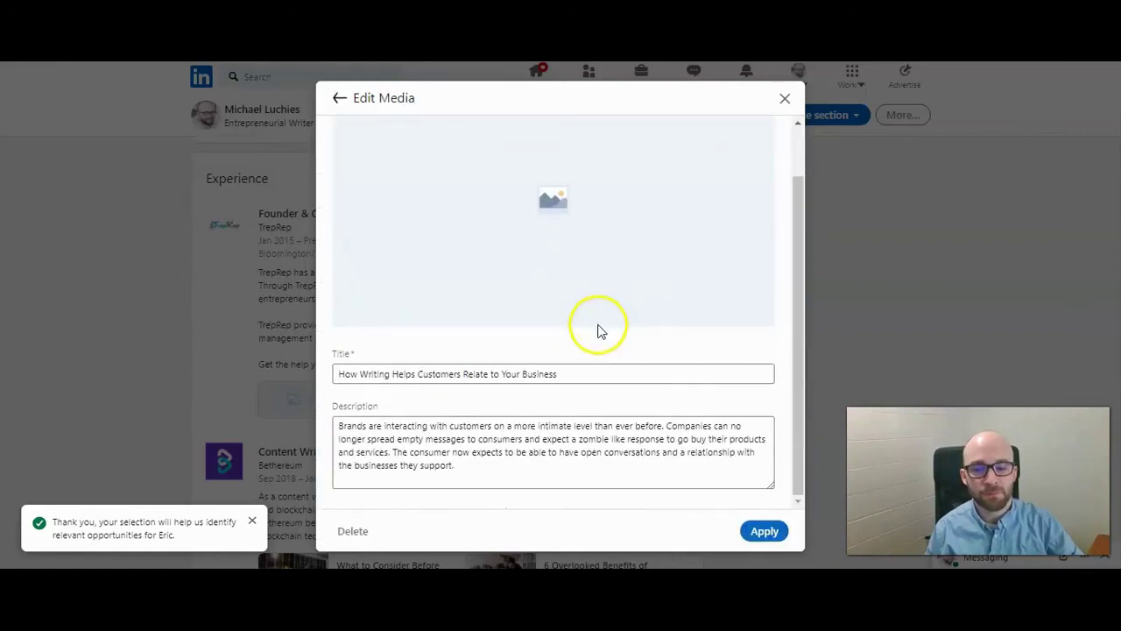
click(353, 531)
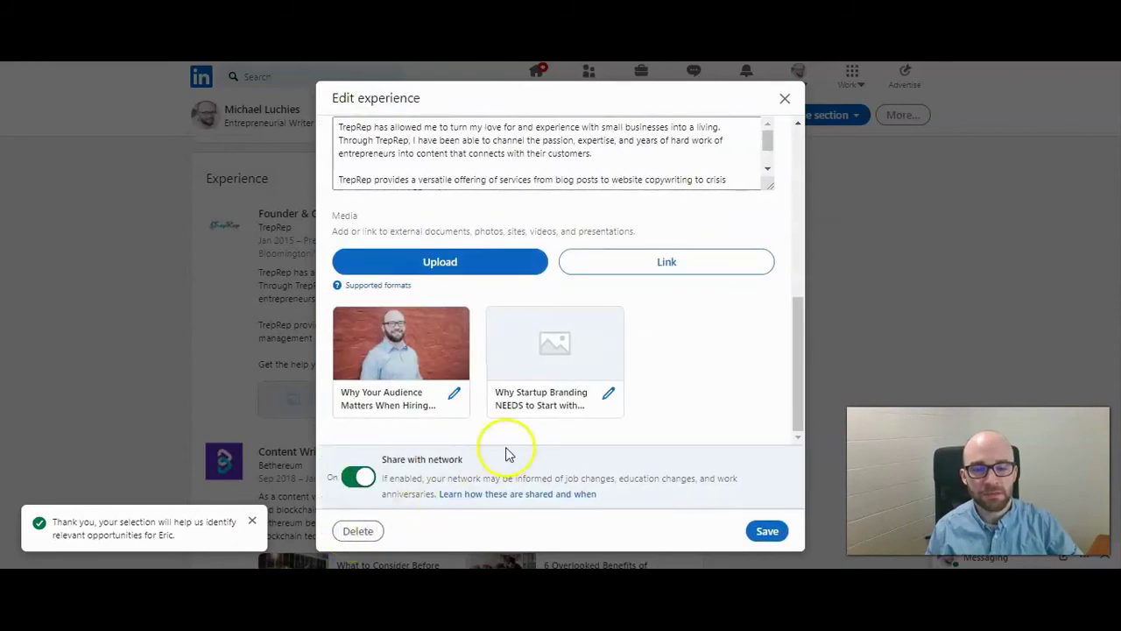
click(609, 396)
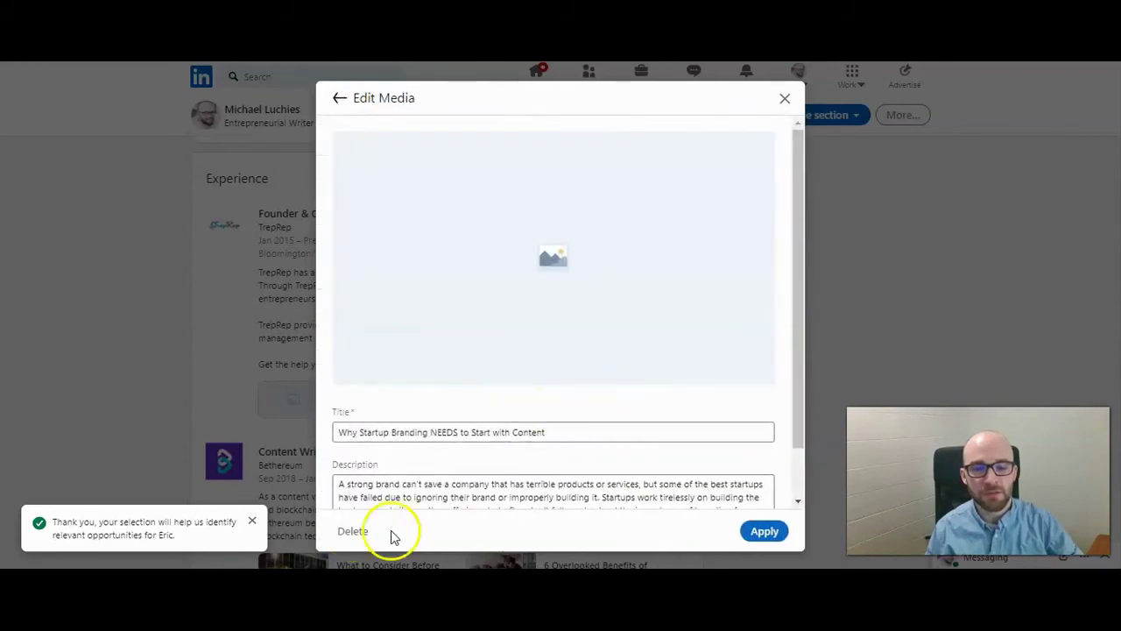
click(353, 538)
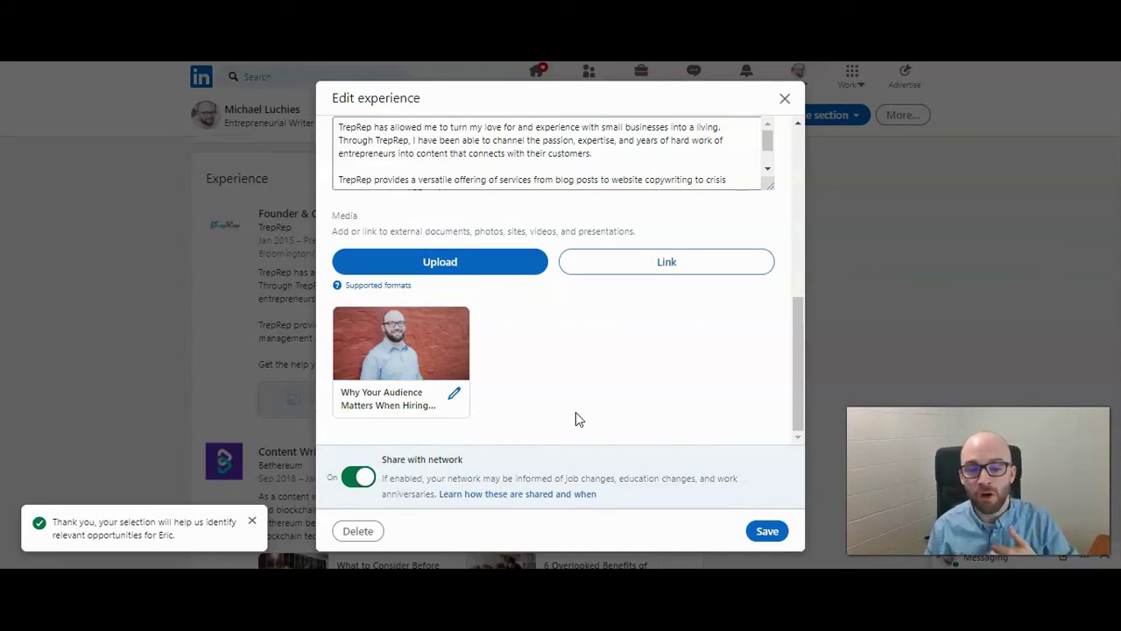
Turn Share with network off and save the TrepRep experience edits.
click(357, 478)
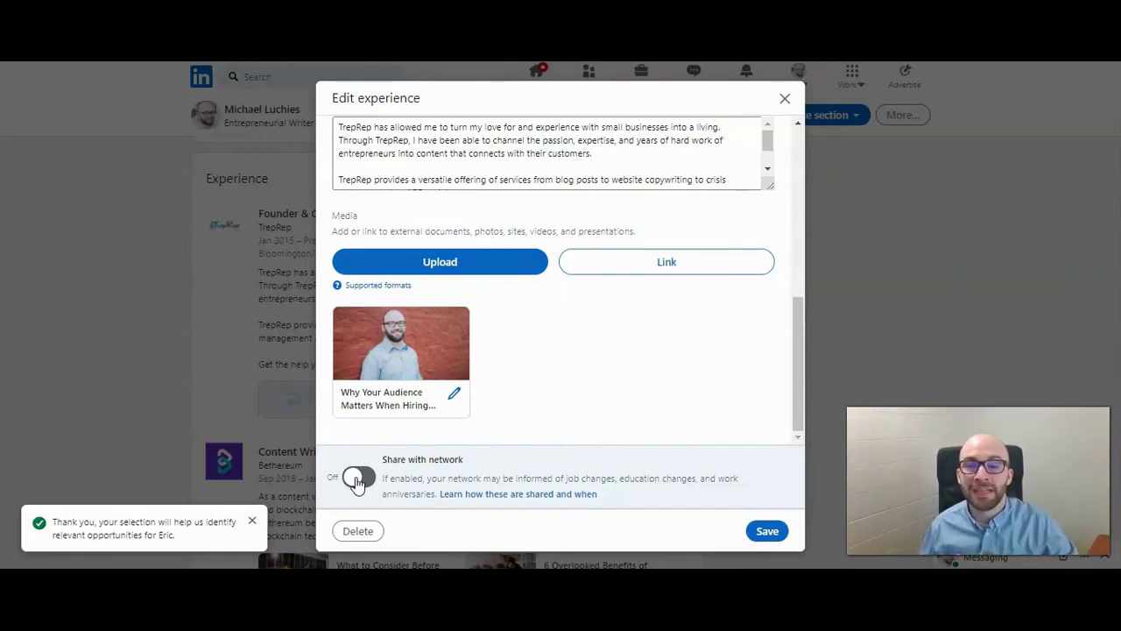
click(768, 532)
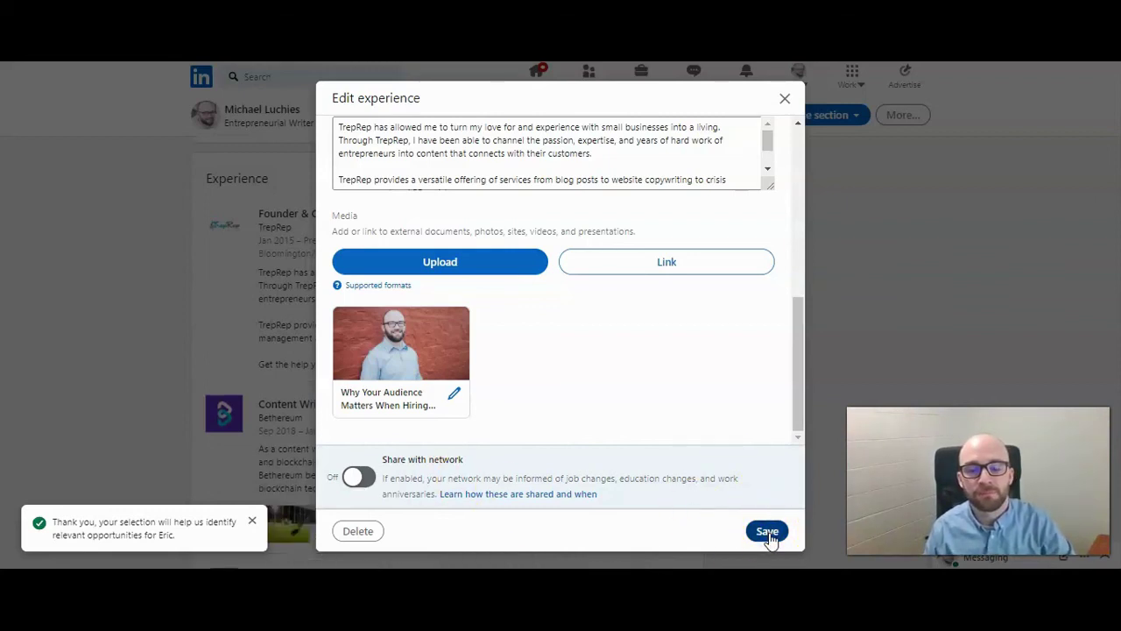
click(767, 531)
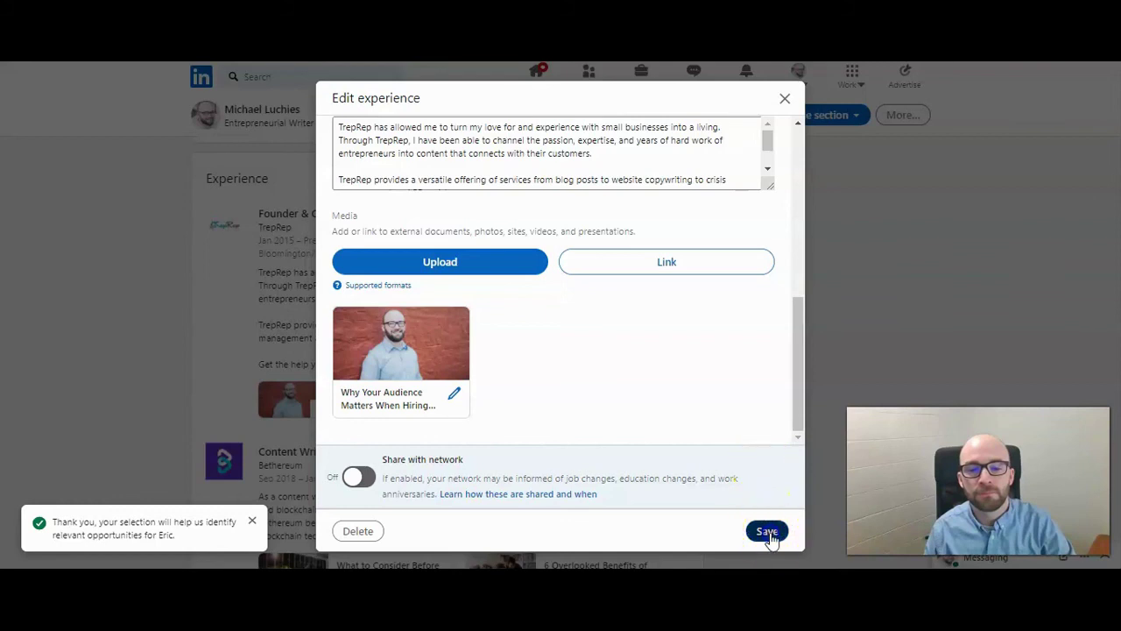
click(793, 466)
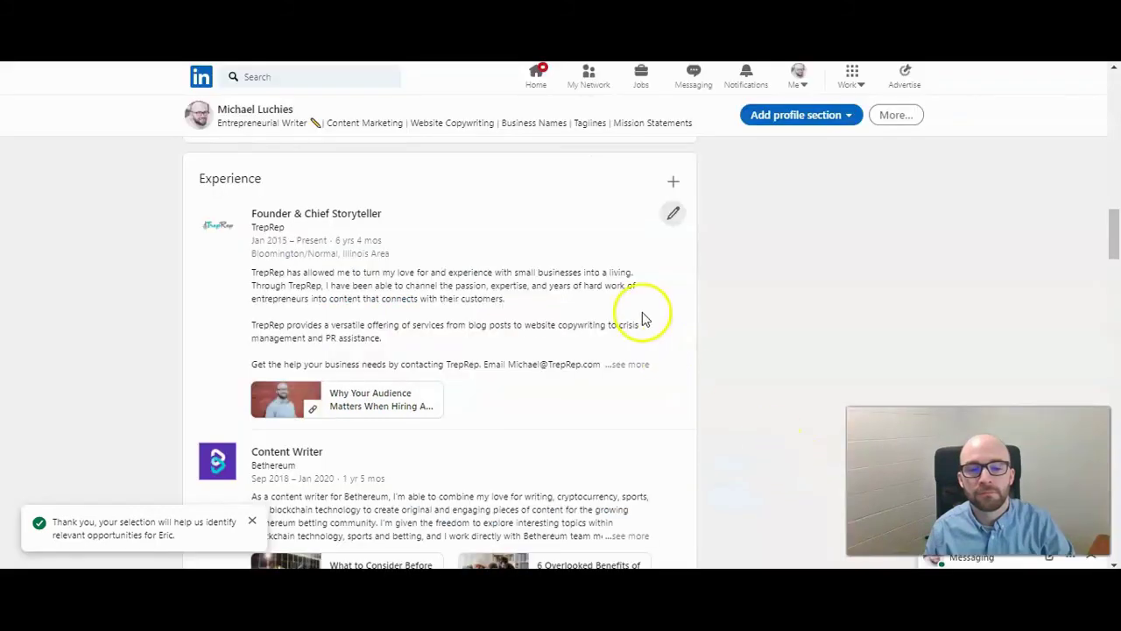